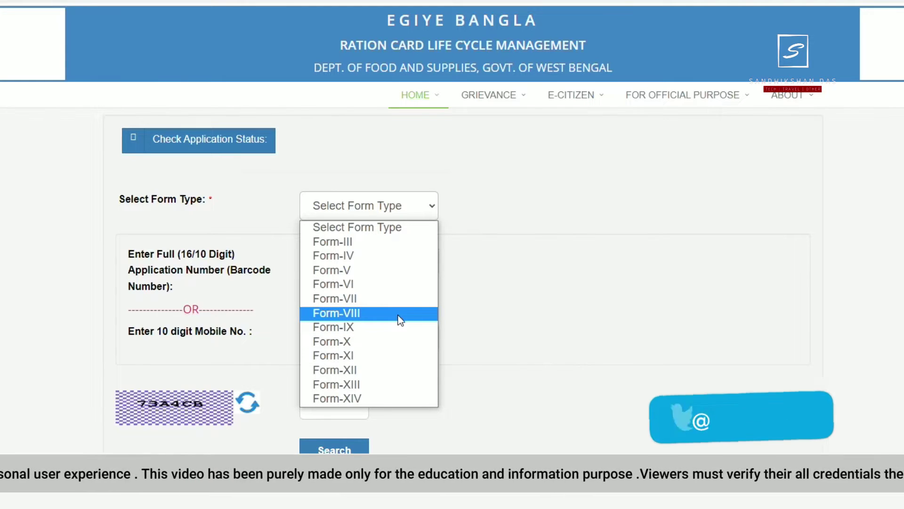
- Choose Form-VIII as the form type and paste the application number into its field
{"action": "left_click", "coordinate": [400, 313]}
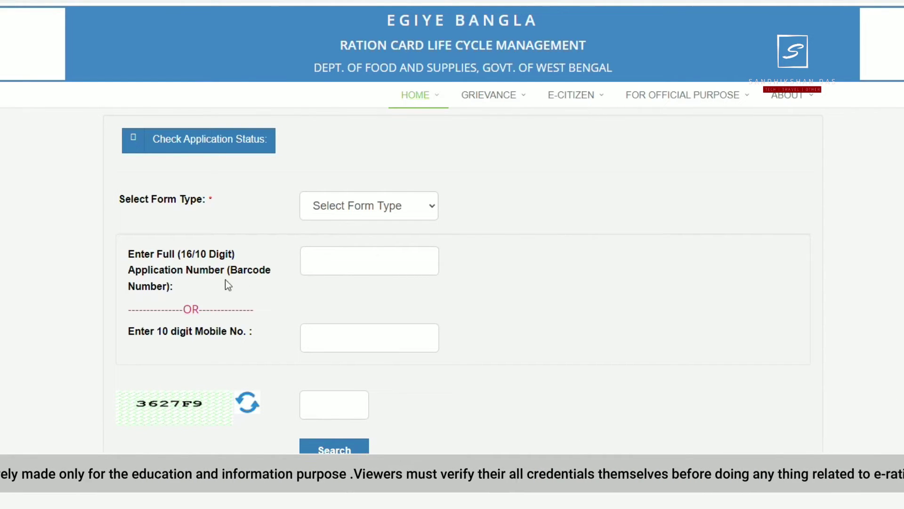
{"action": "left_click", "coordinate": [341, 263]}
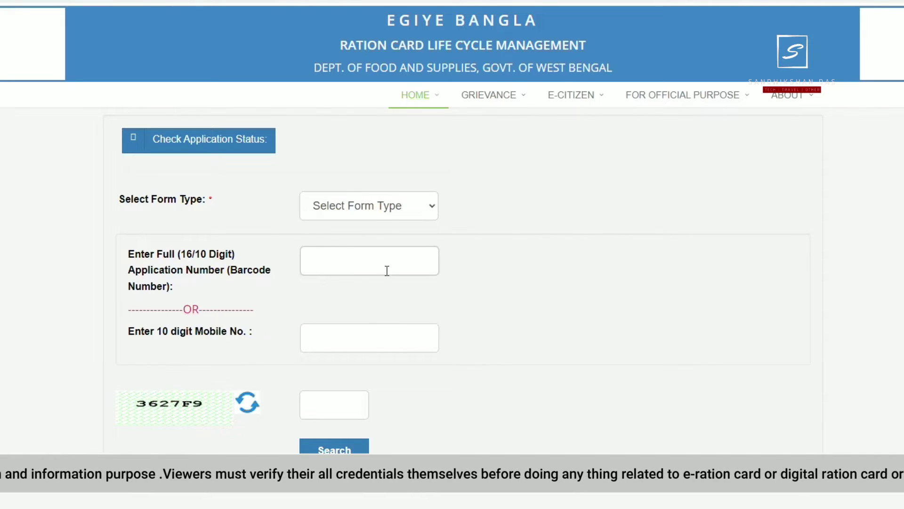
{"action": "left_click", "coordinate": [344, 336]}
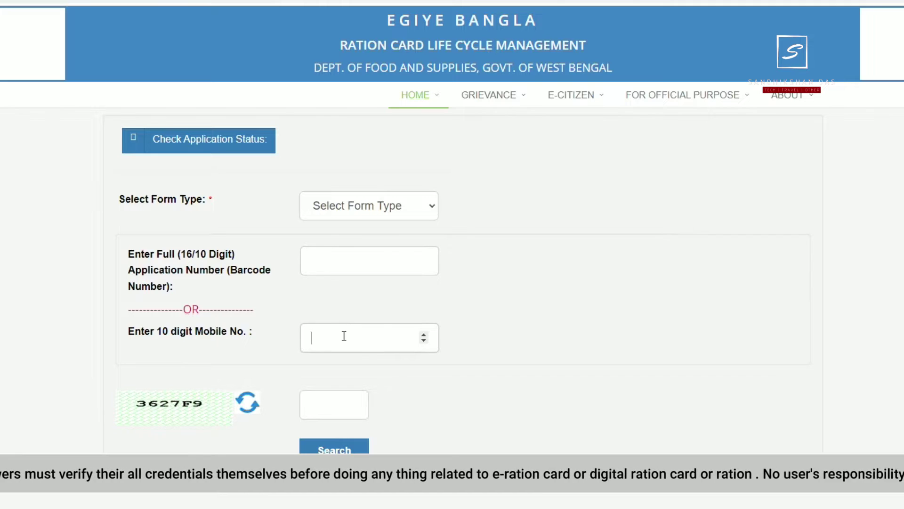
{"action": "left_click", "coordinate": [354, 264]}
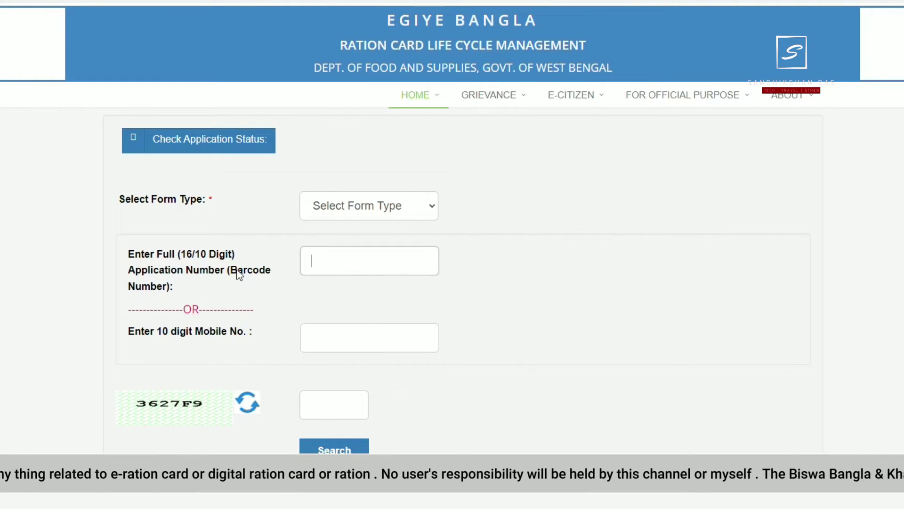
{"action": "left_click_drag", "start_coordinate": [228, 271], "coordinate": [277, 276]}
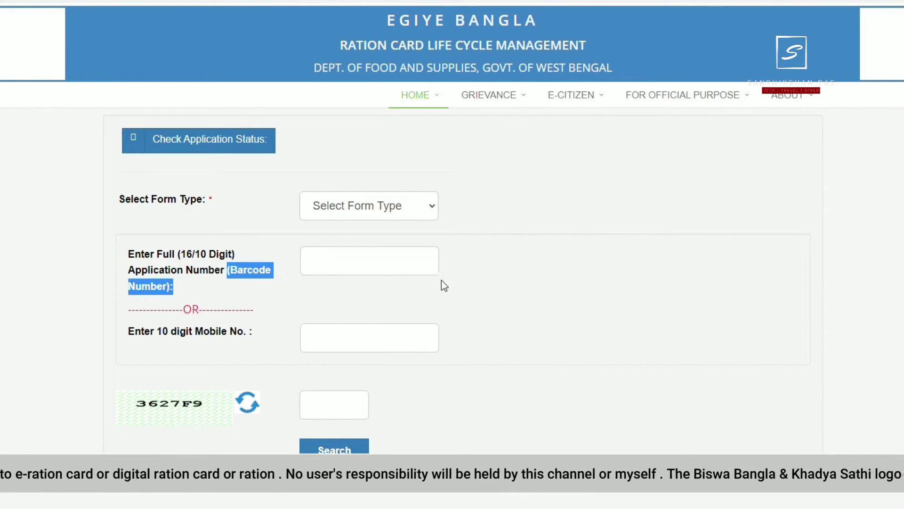
{"action": "left_click", "coordinate": [392, 260]}
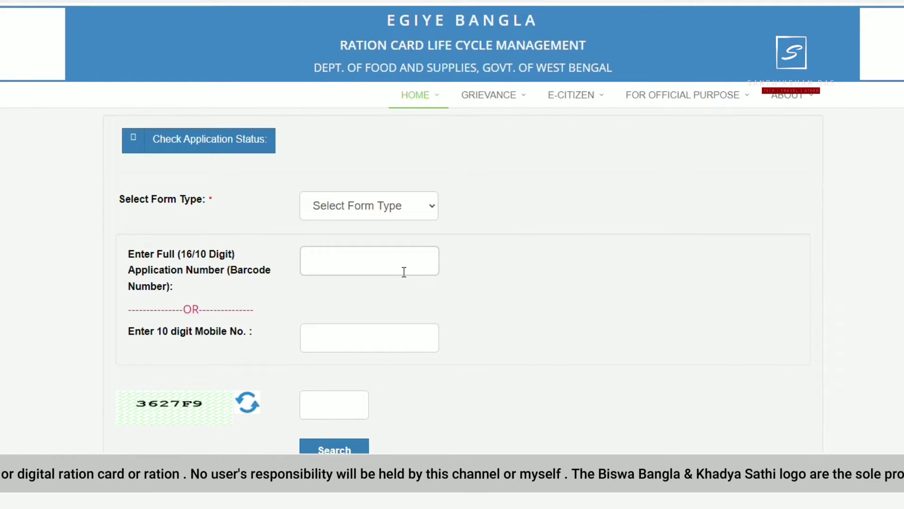
{"action": "key", "text": "ctrl+v"}
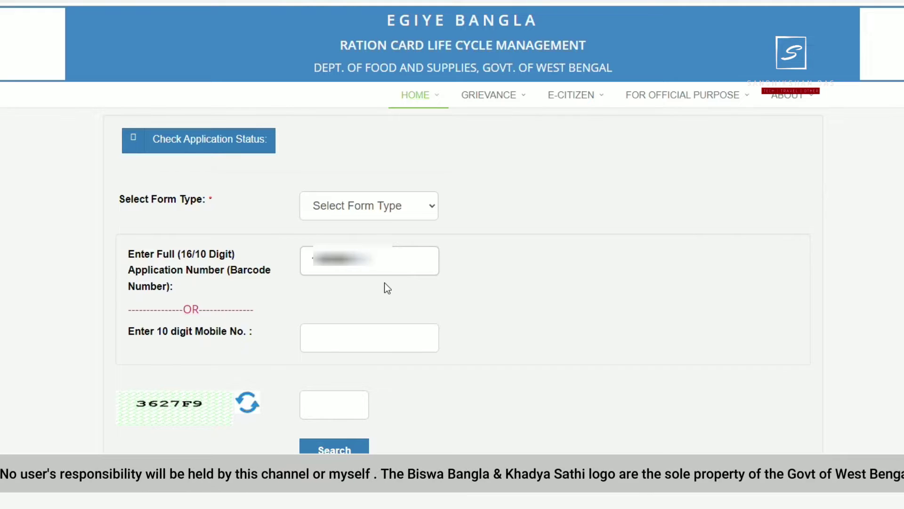
{"action": "left_click", "coordinate": [368, 342]}
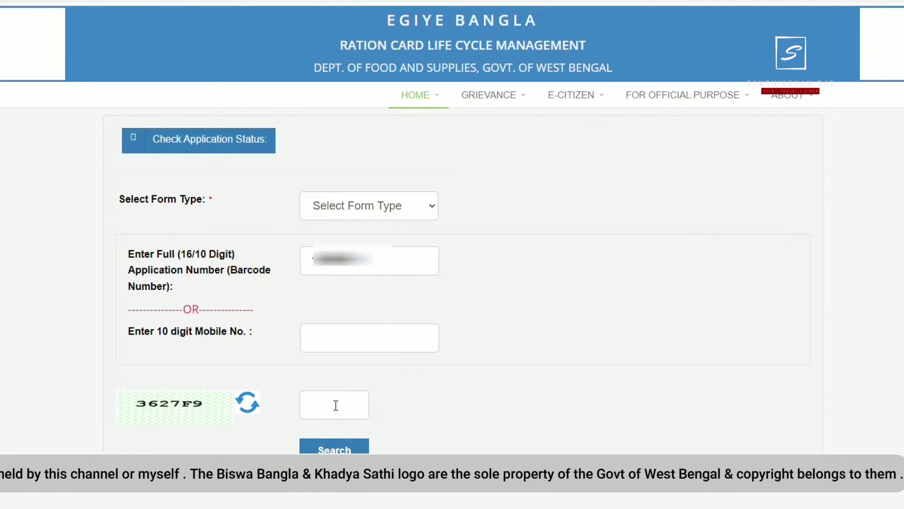
- Enter the captcha answer and run the application status search
{"action": "left_click", "coordinate": [336, 406]}
{"action": "type", "text": "3627F9"}
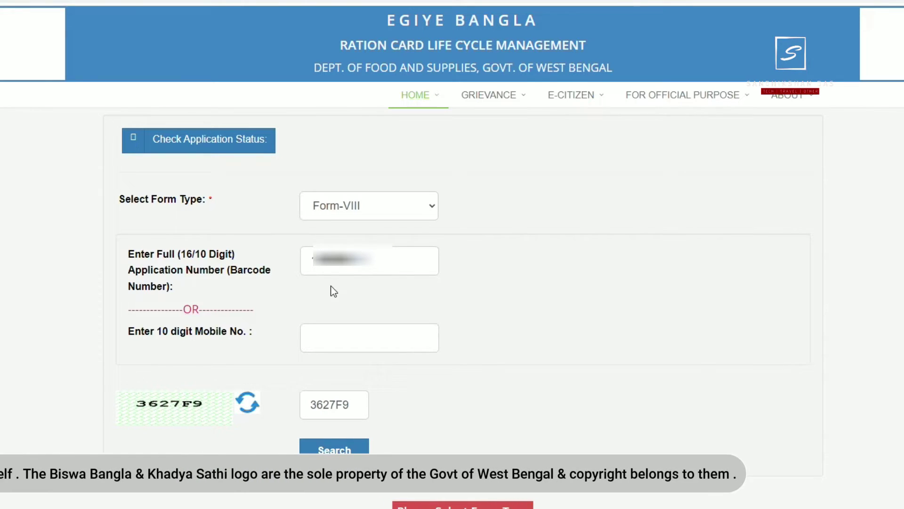
{"action": "left_click", "coordinate": [335, 447]}
{"action": "scroll", "coordinate": [423, 435], "scroll_direction": "down", "scroll_amount": 9}
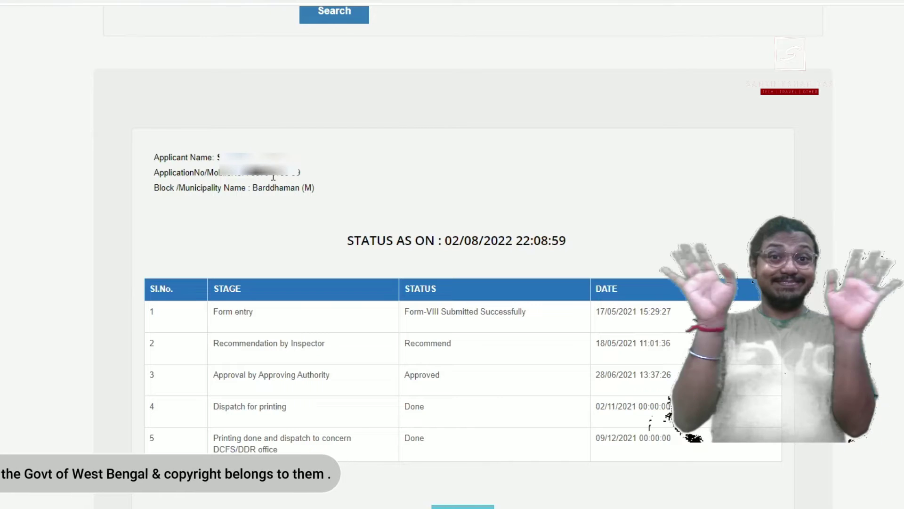
- Highlight the application number, the Form entry and Inspector recommendation stages, and the Form-VIII submitted status
{"action": "left_click_drag", "start_coordinate": [251, 176], "coordinate": [315, 189]}
{"action": "left_click", "coordinate": [200, 349]}
{"action": "left_click_drag", "start_coordinate": [213, 312], "coordinate": [270, 312]}
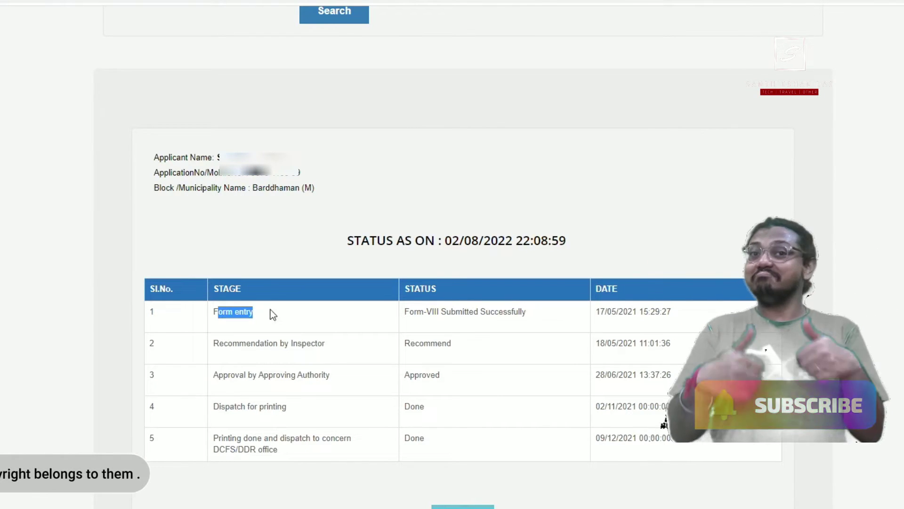
{"action": "left_click", "coordinate": [212, 343]}
{"action": "left_click_drag", "start_coordinate": [211, 343], "coordinate": [311, 344]}
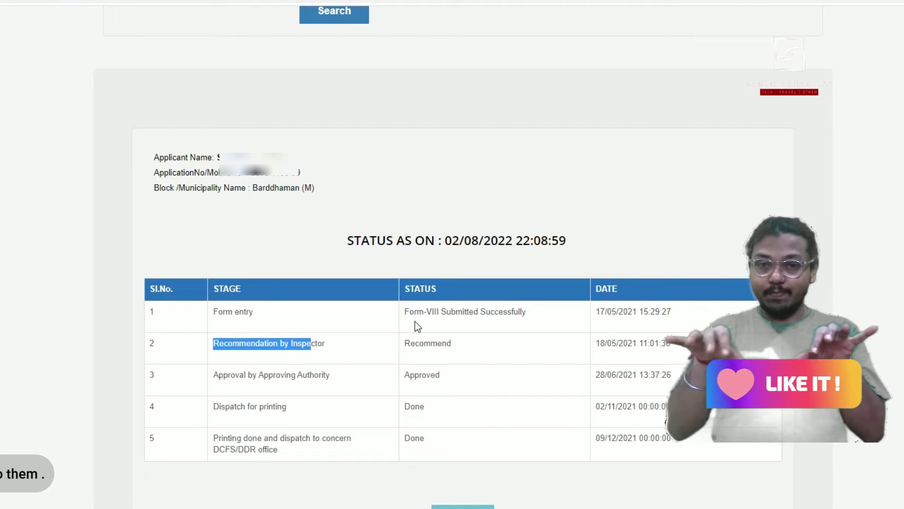
{"action": "left_click_drag", "start_coordinate": [414, 313], "coordinate": [548, 321]}
{"action": "left_click", "coordinate": [219, 375]}
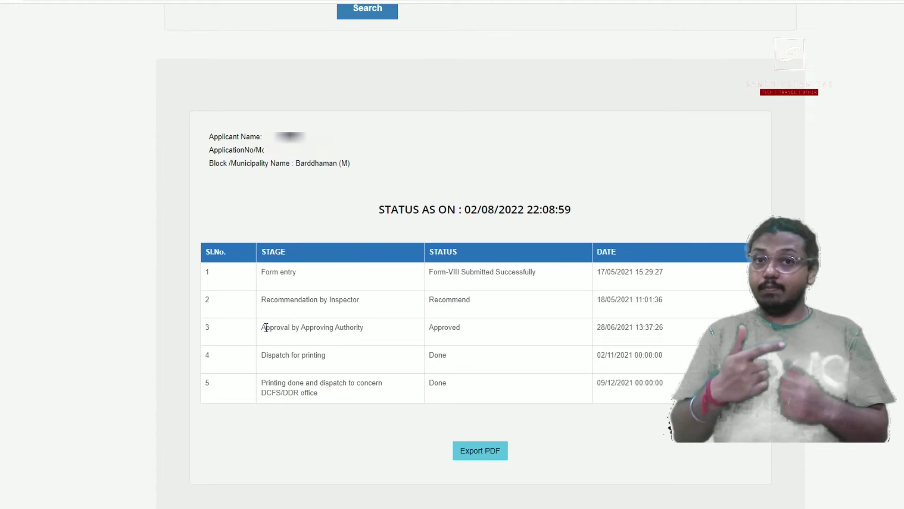
- Highlight the approval, printing dispatch (02/11/2021) and final printing-and-dispatch (09/12/2021) stages
{"action": "left_click_drag", "start_coordinate": [266, 327], "coordinate": [639, 328]}
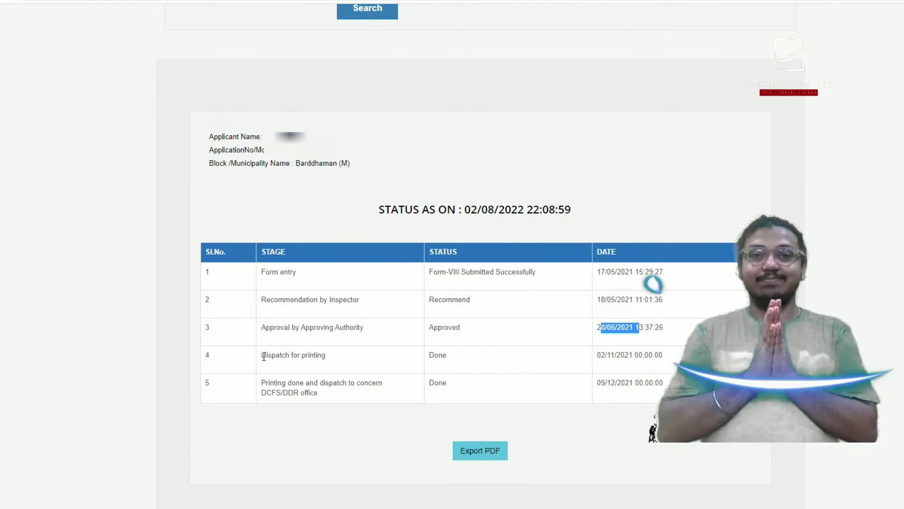
{"action": "left_click_drag", "start_coordinate": [261, 355], "coordinate": [405, 364]}
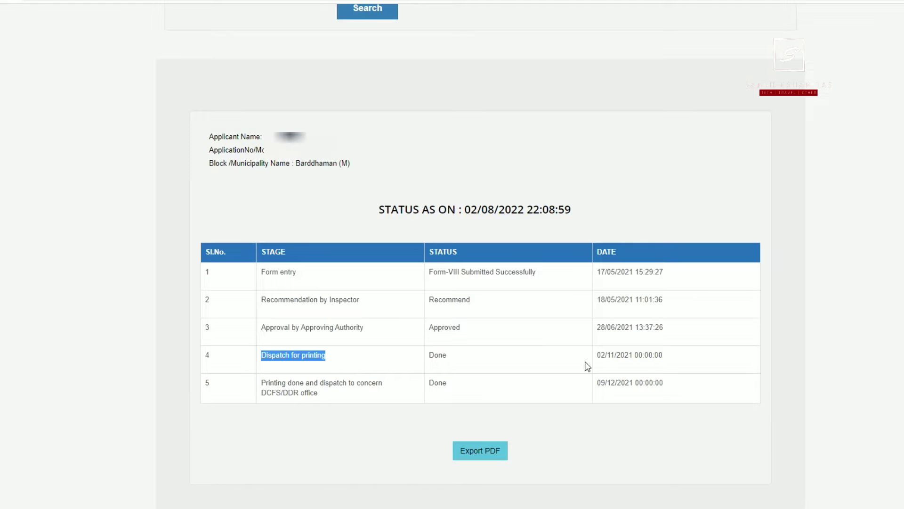
{"action": "left_click_drag", "start_coordinate": [597, 355], "coordinate": [639, 351]}
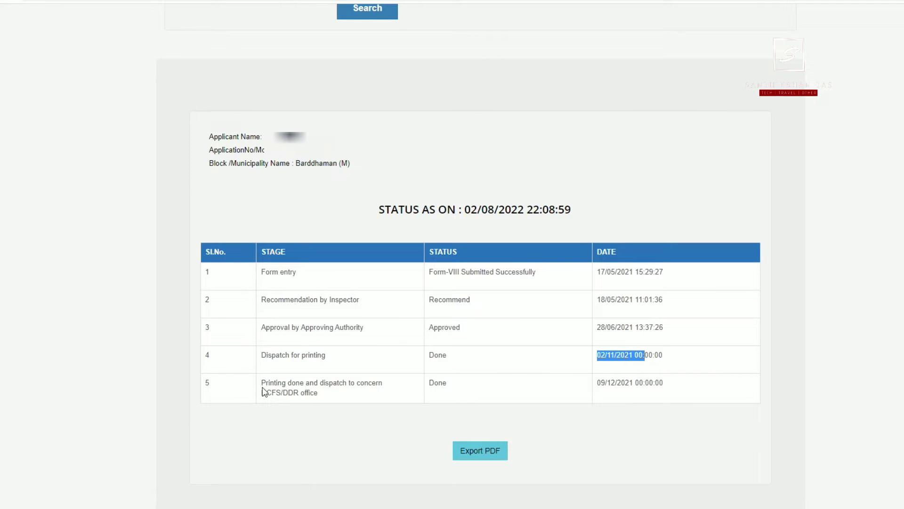
{"action": "left_click_drag", "start_coordinate": [263, 385], "coordinate": [334, 398]}
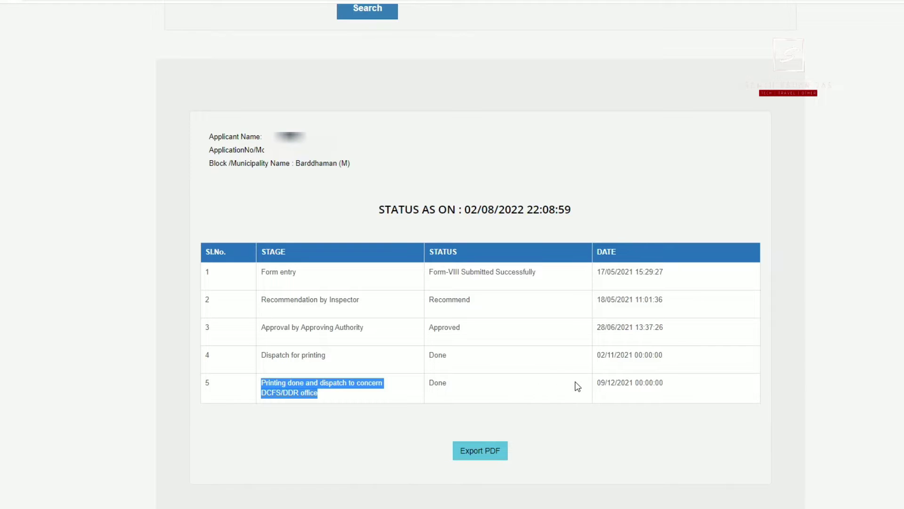
{"action": "left_click_drag", "start_coordinate": [597, 383], "coordinate": [655, 382]}
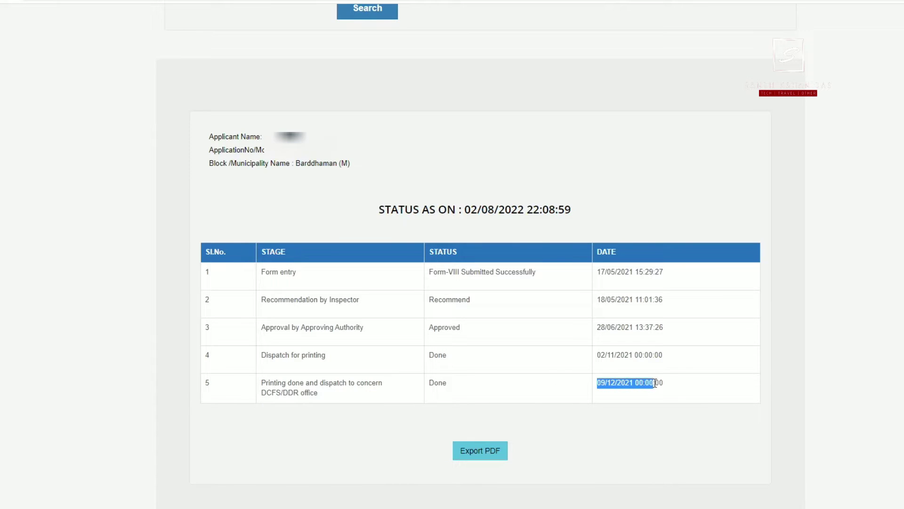
{"action": "left_click", "coordinate": [691, 394]}
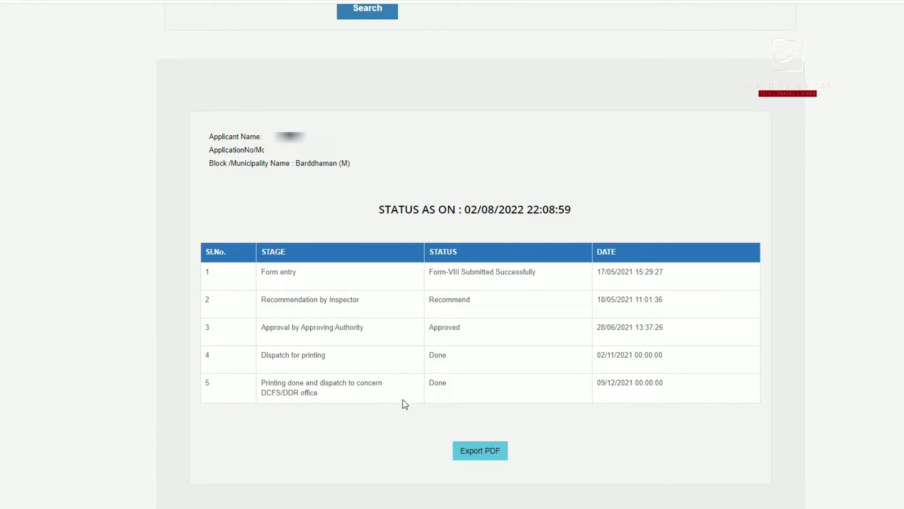
- Export the application status table as a PDF
{"action": "left_click", "coordinate": [493, 451]}
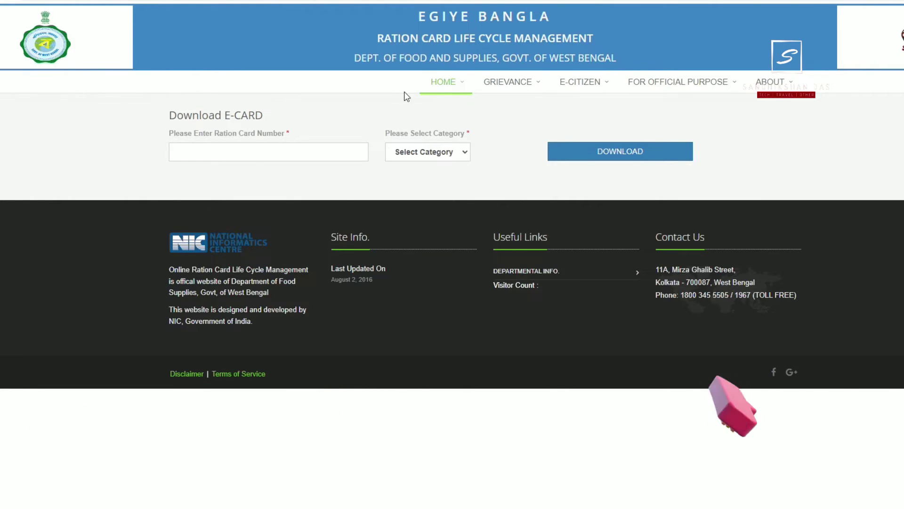
- Select RKSY-I in the Please Select Category dropdown on the Download E-CARD page
{"action": "mouse_move", "coordinate": [531, 96]}
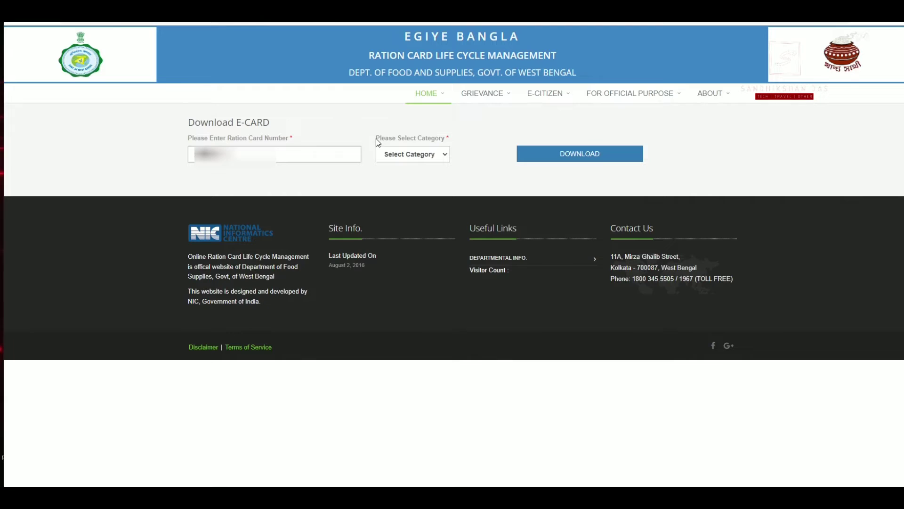
{"action": "left_click_drag", "start_coordinate": [375, 139], "coordinate": [450, 143]}
{"action": "left_click", "coordinate": [475, 148]}
{"action": "left_click", "coordinate": [437, 155]}
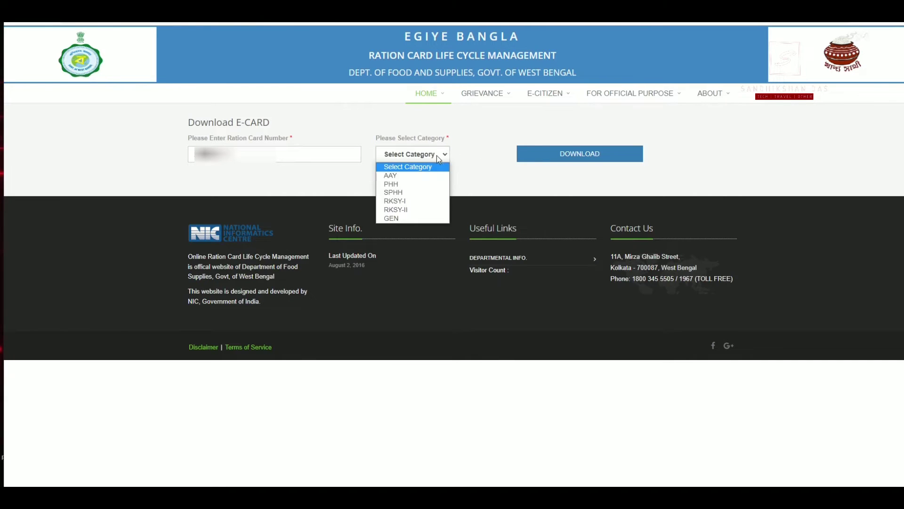
{"action": "left_click", "coordinate": [400, 201]}
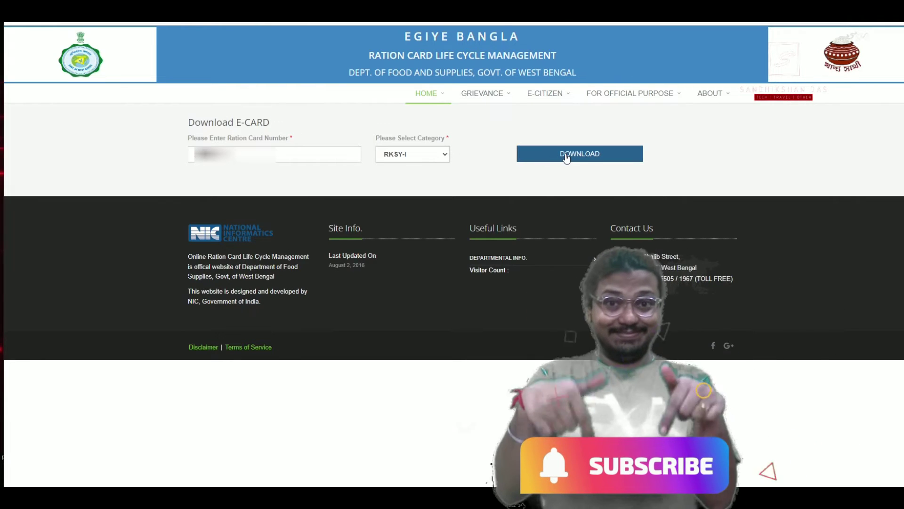
- Download the RKSY-I e-Ration Card and open the PDF from the download bar
{"action": "left_click", "coordinate": [567, 157]}
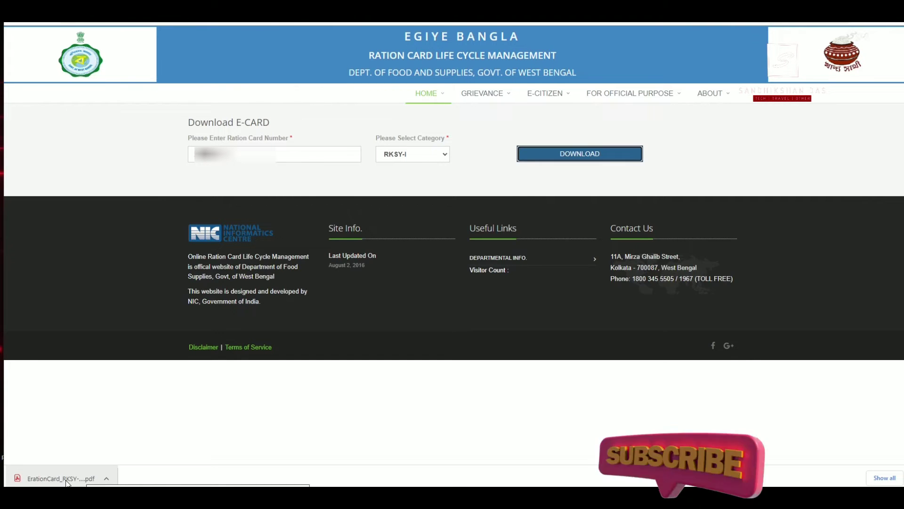
{"action": "left_click", "coordinate": [67, 481]}
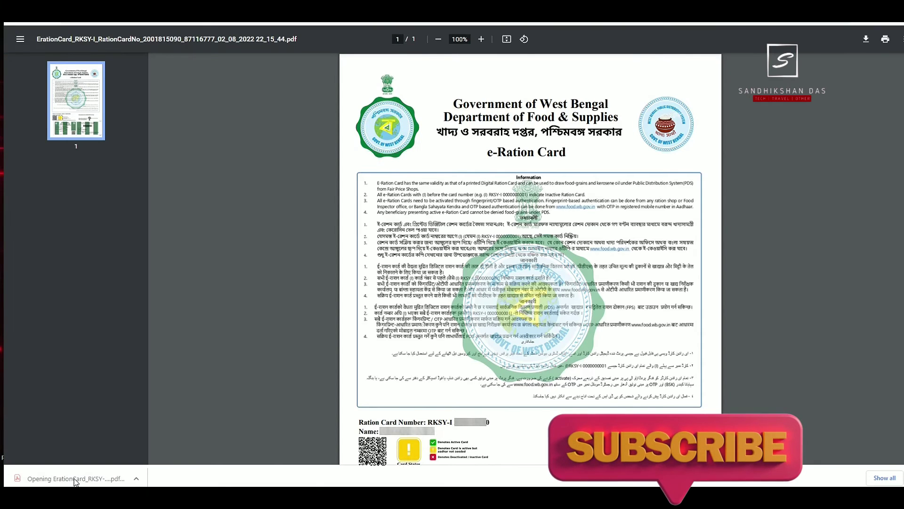